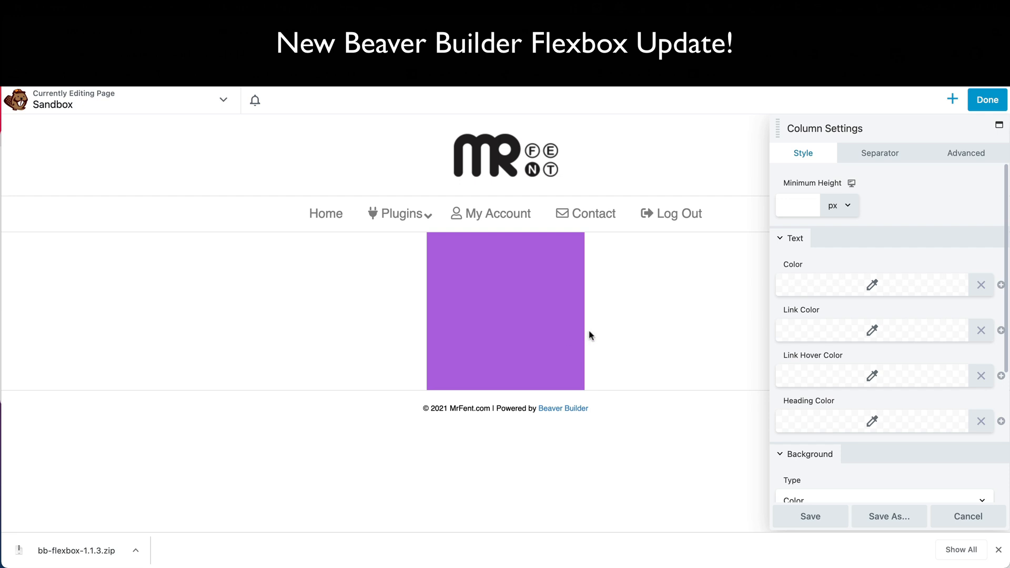
- Open the HTML settings of the purple box module and move the dialog off the page content
{"action": "mouse_move", "coordinate": [504, 298]}
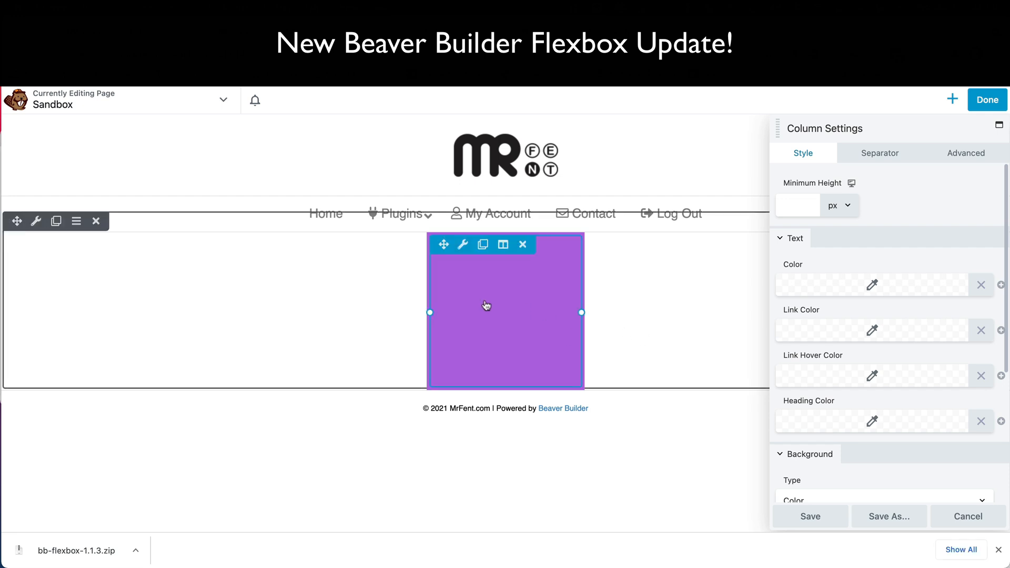
{"action": "left_click", "coordinate": [515, 309]}
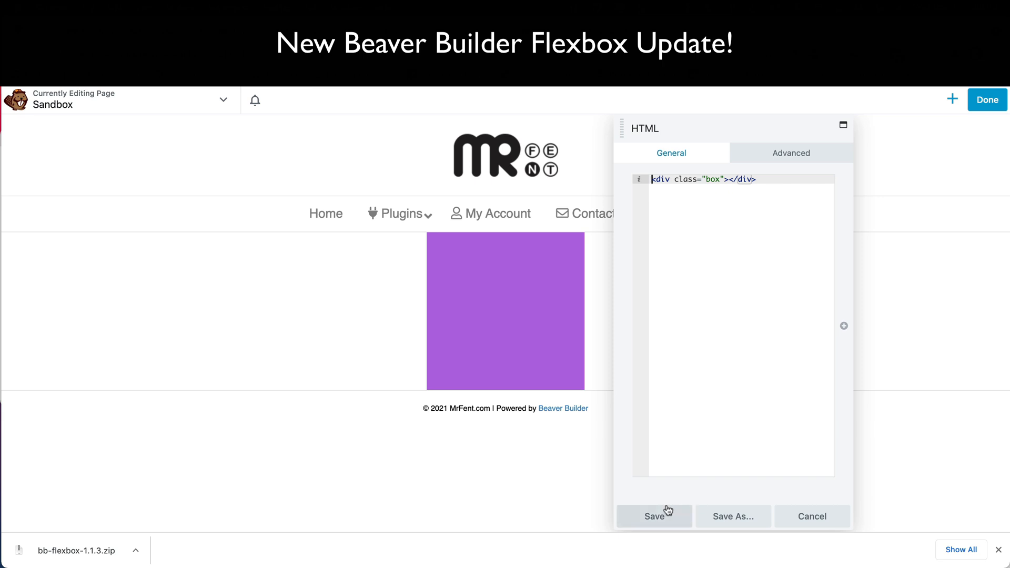
{"action": "left_click_drag", "start_coordinate": [626, 129], "coordinate": [755, 131]}
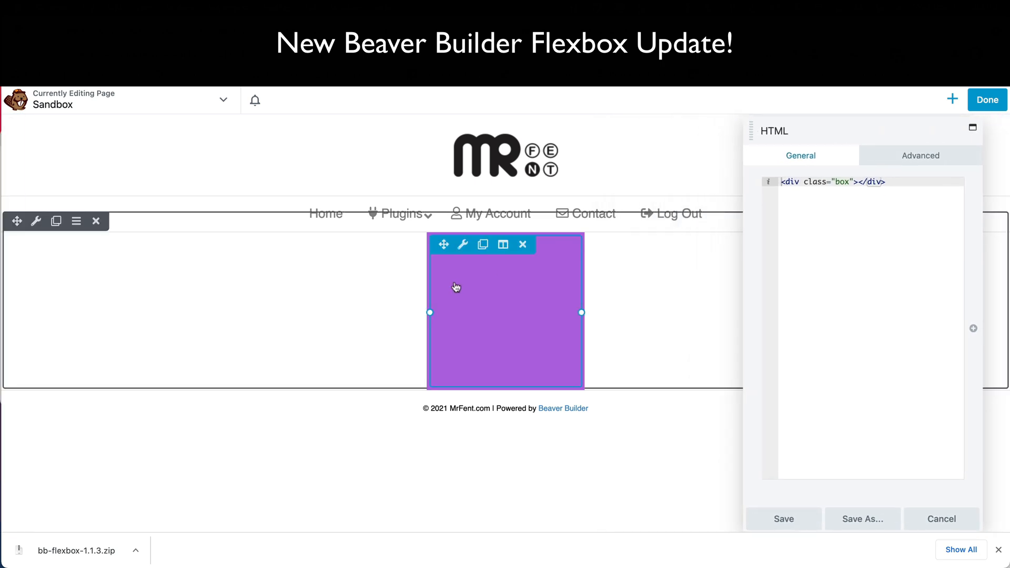
- Open the advanced Flexbox settings of the column holding the purple box and examine the number of columns setting
{"action": "left_click", "coordinate": [514, 264]}
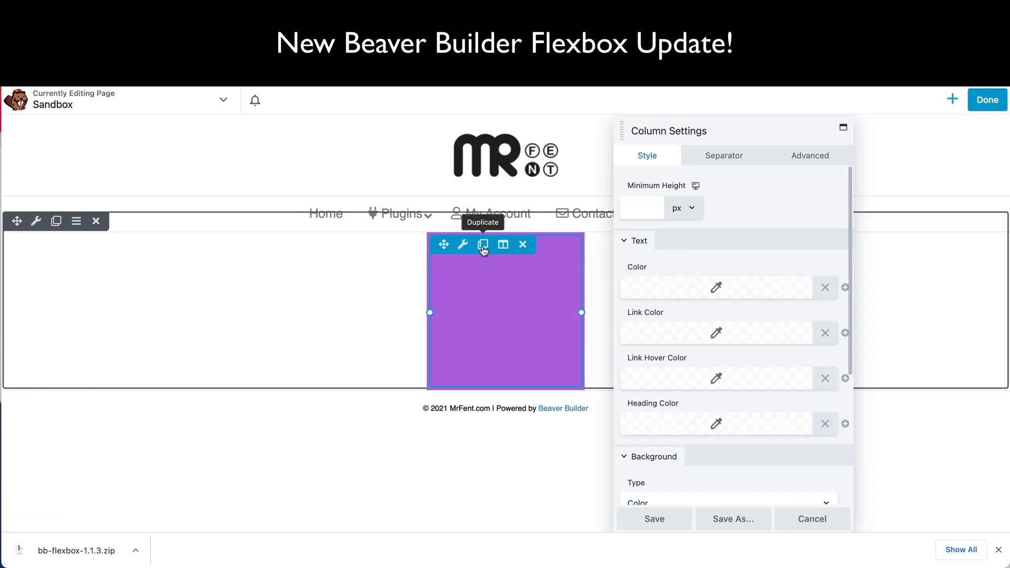
{"action": "left_click", "coordinate": [810, 158]}
{"action": "scroll", "coordinate": [778, 294], "scroll_direction": "down", "scroll_amount": 5}
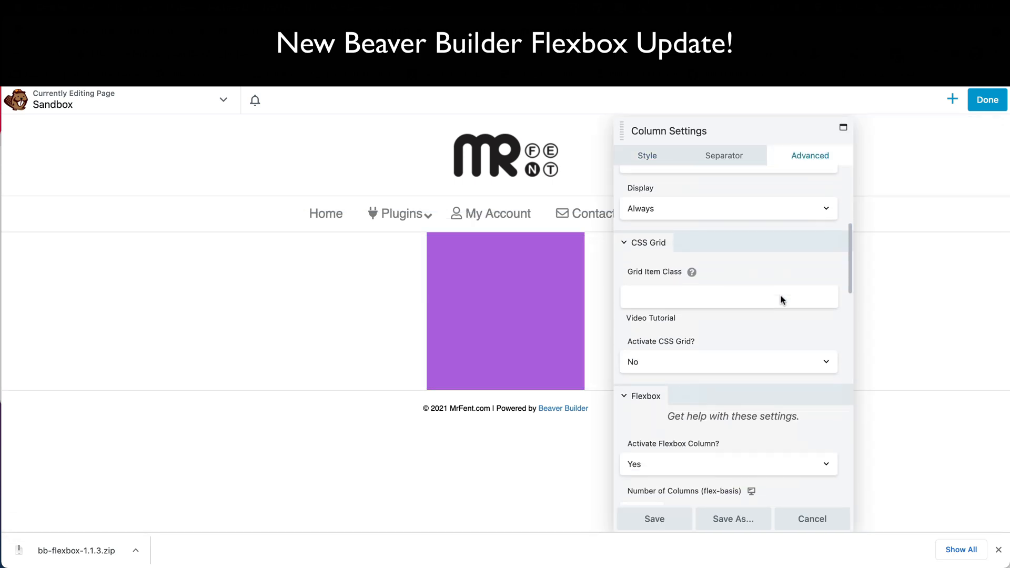
{"action": "scroll", "coordinate": [780, 299], "scroll_direction": "down", "scroll_amount": 4}
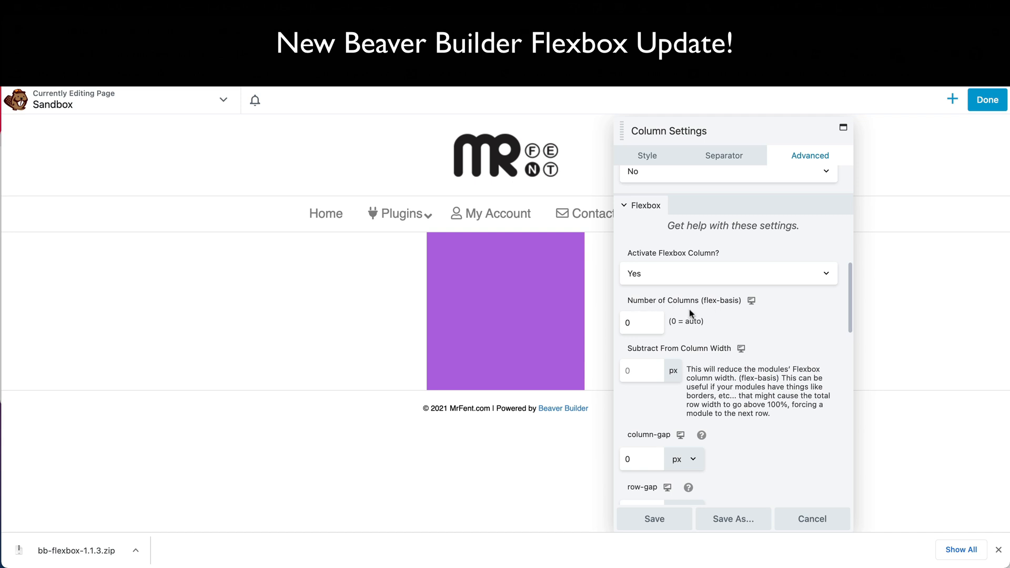
{"action": "double_click", "coordinate": [623, 322]}
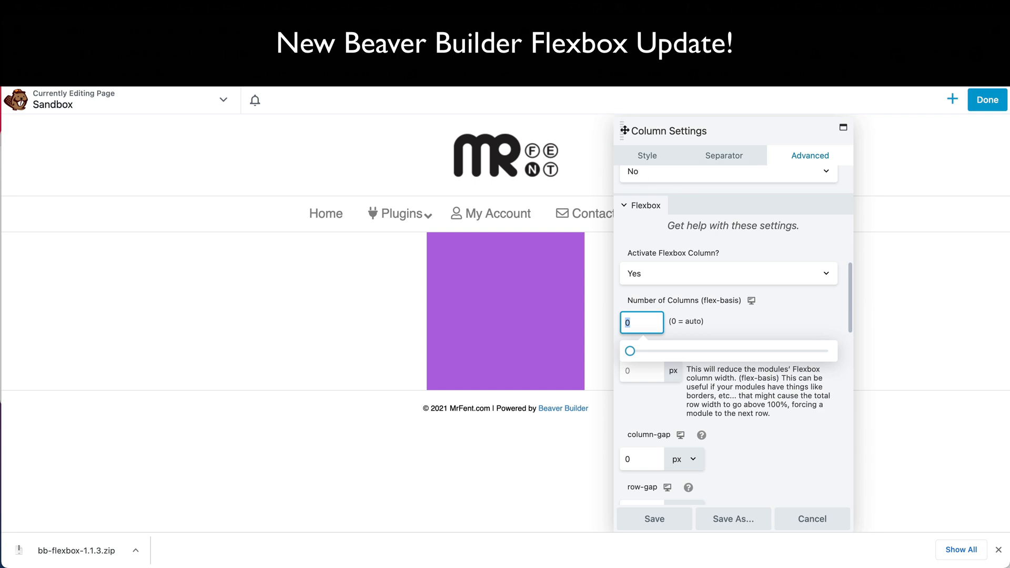
{"action": "left_click_drag", "start_coordinate": [638, 130], "coordinate": [760, 141]}
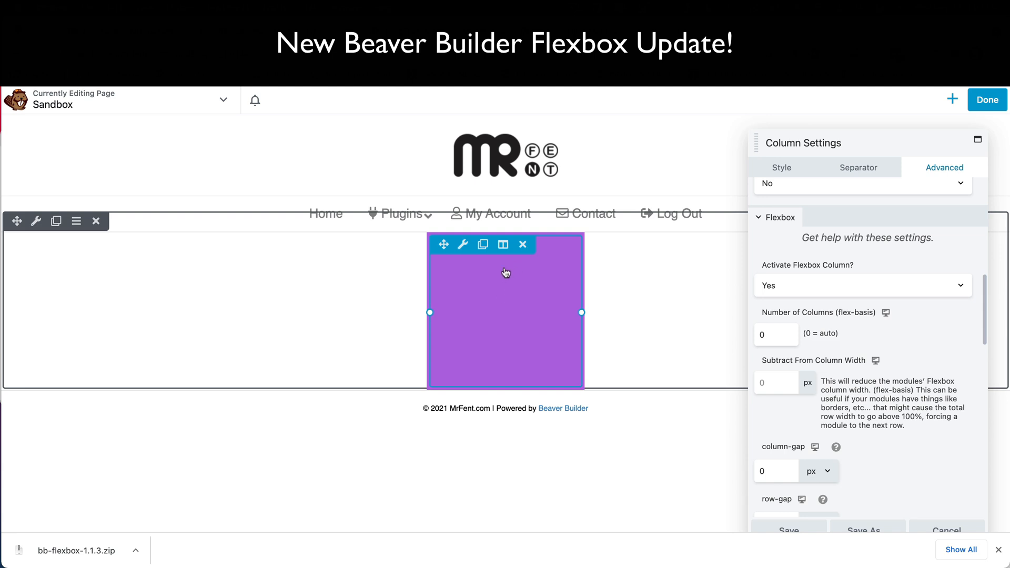
- Duplicate the purple box module repeatedly until the coloured boxes fill three rows of the column
{"action": "left_click", "coordinate": [484, 250]}
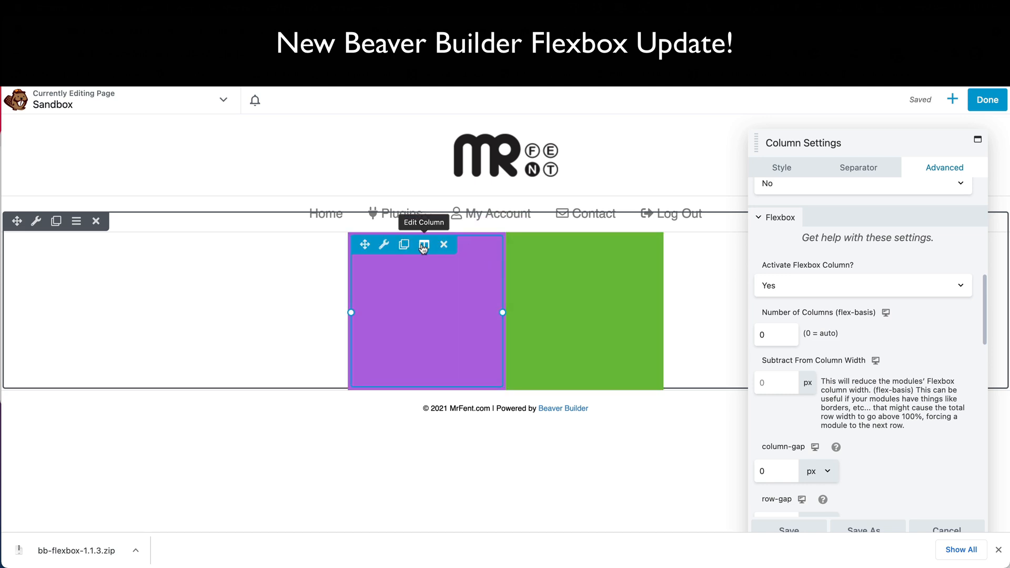
{"action": "left_click", "coordinate": [403, 246]}
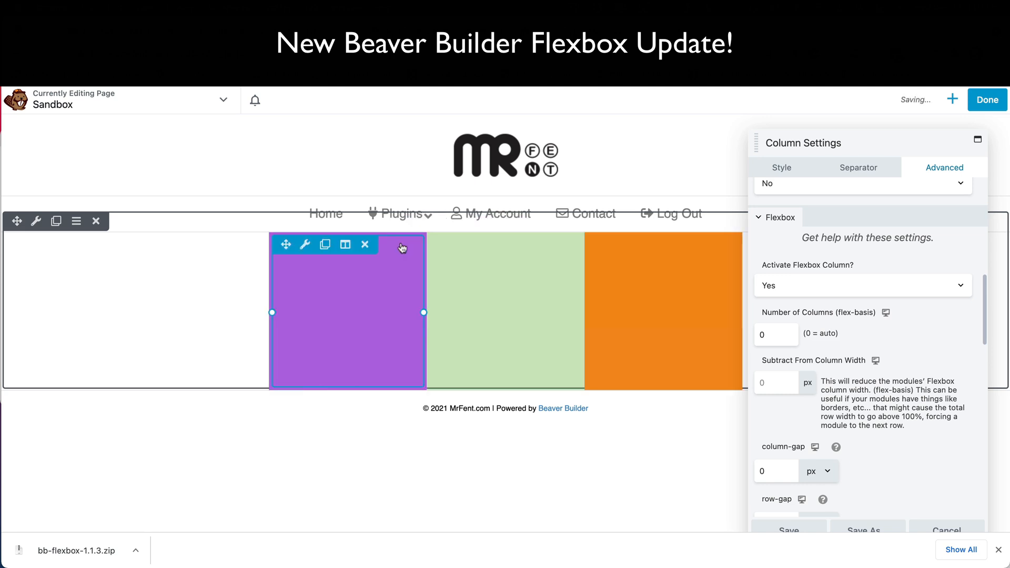
{"action": "left_click", "coordinate": [325, 244]}
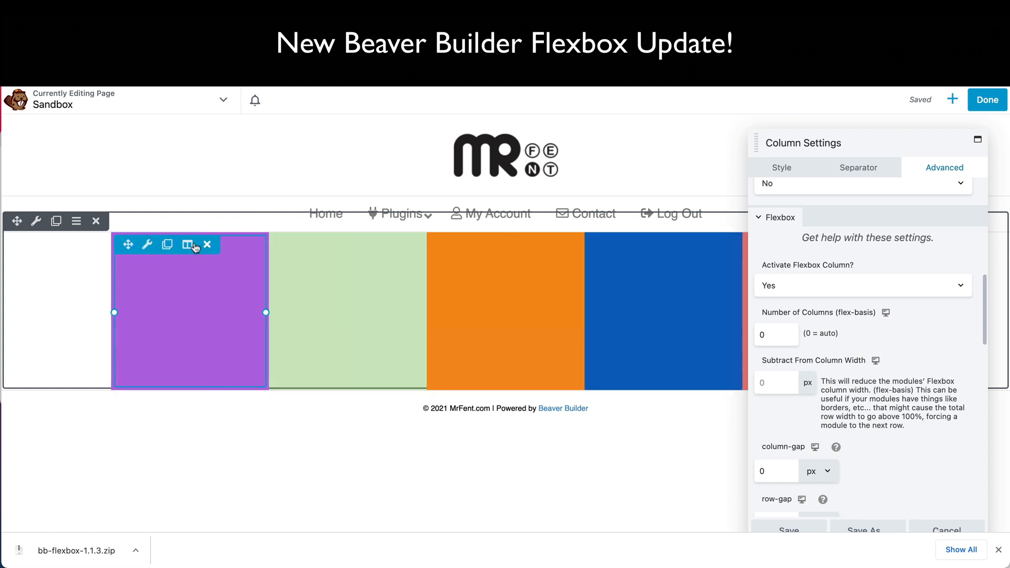
{"action": "left_click", "coordinate": [168, 246]}
{"action": "left_click", "coordinate": [168, 246]}
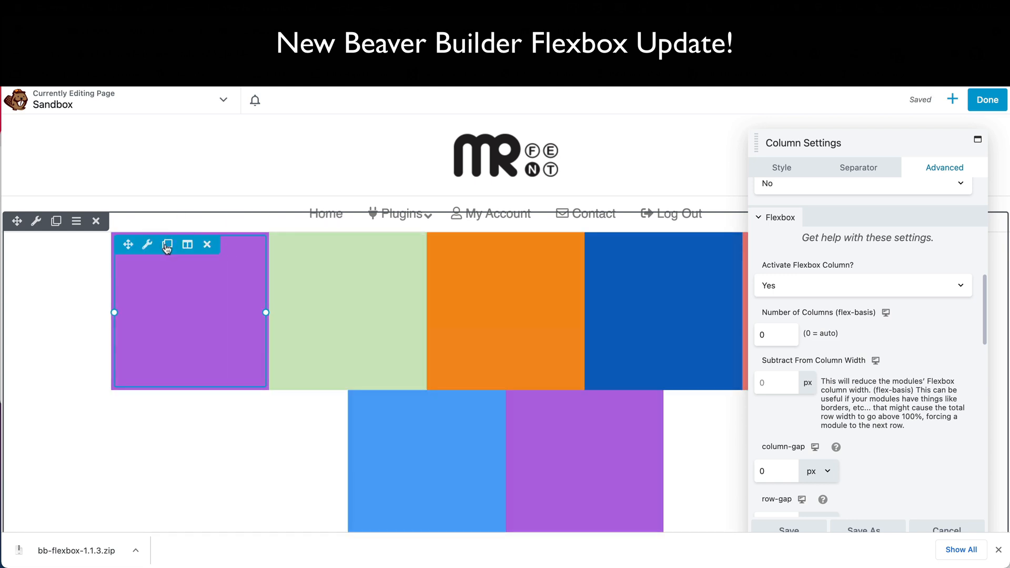
{"action": "left_click", "coordinate": [168, 246]}
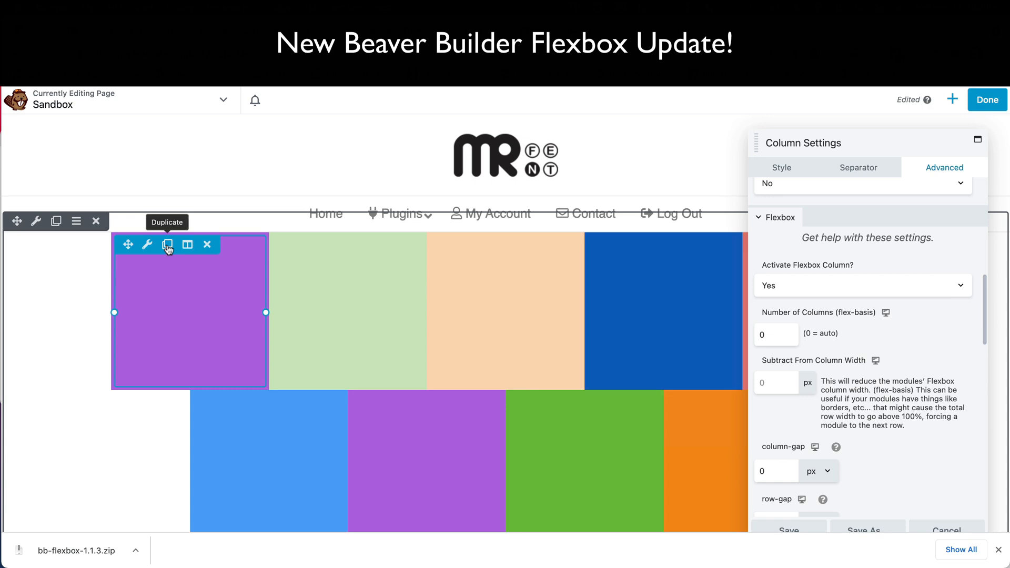
{"action": "left_click", "coordinate": [168, 248]}
{"action": "left_click", "coordinate": [169, 247]}
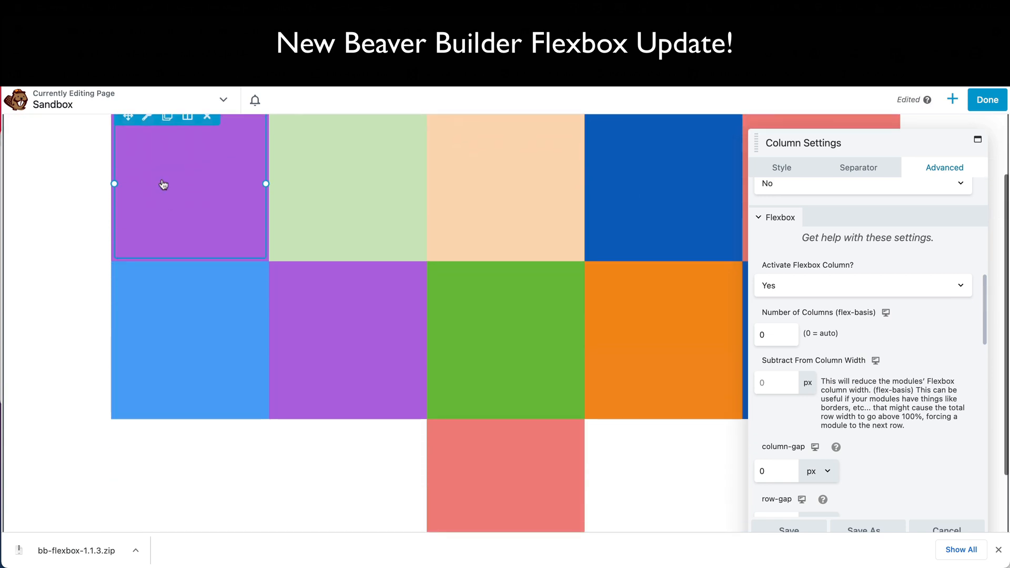
{"action": "left_click", "coordinate": [168, 163]}
{"action": "left_click", "coordinate": [168, 163]}
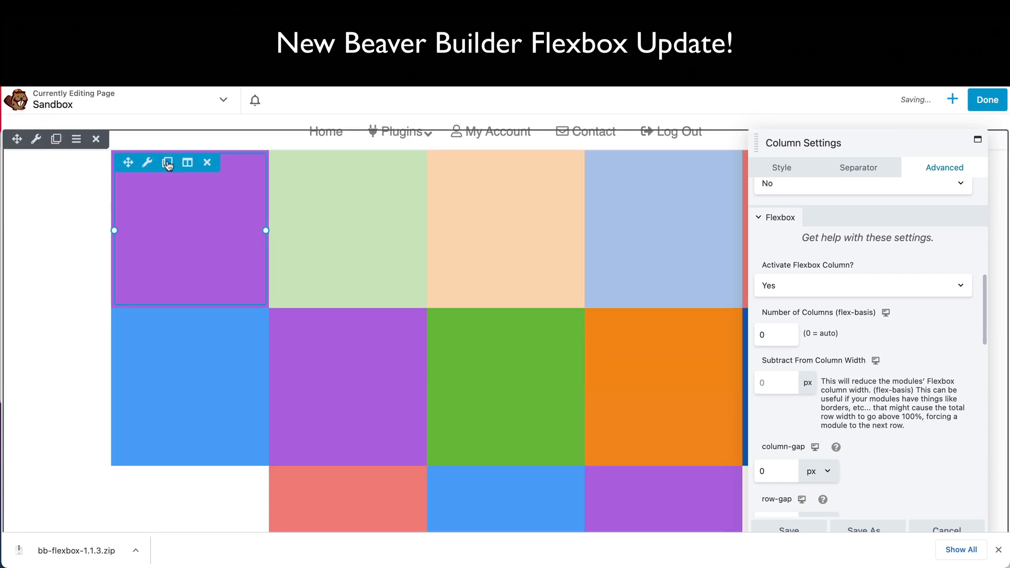
{"action": "left_click", "coordinate": [168, 163]}
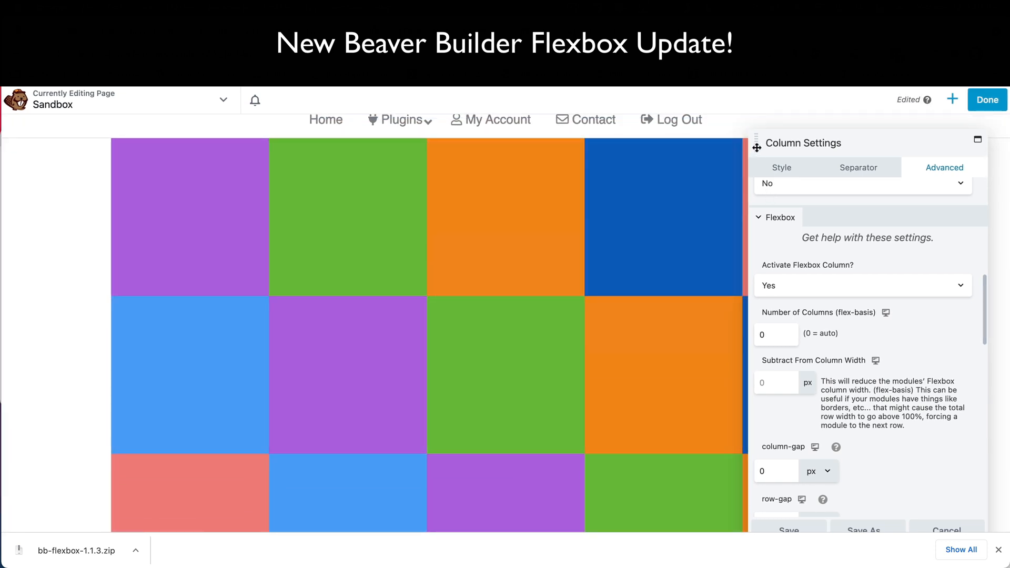
- Set the column's Flexbox column-gap to 44 px
{"action": "mouse_move", "coordinate": [752, 146]}
{"action": "left_mouse_down"}
{"action": "mouse_move", "coordinate": [609, 329]}
{"action": "mouse_move", "coordinate": [753, 146]}
{"action": "left_mouse_up"}
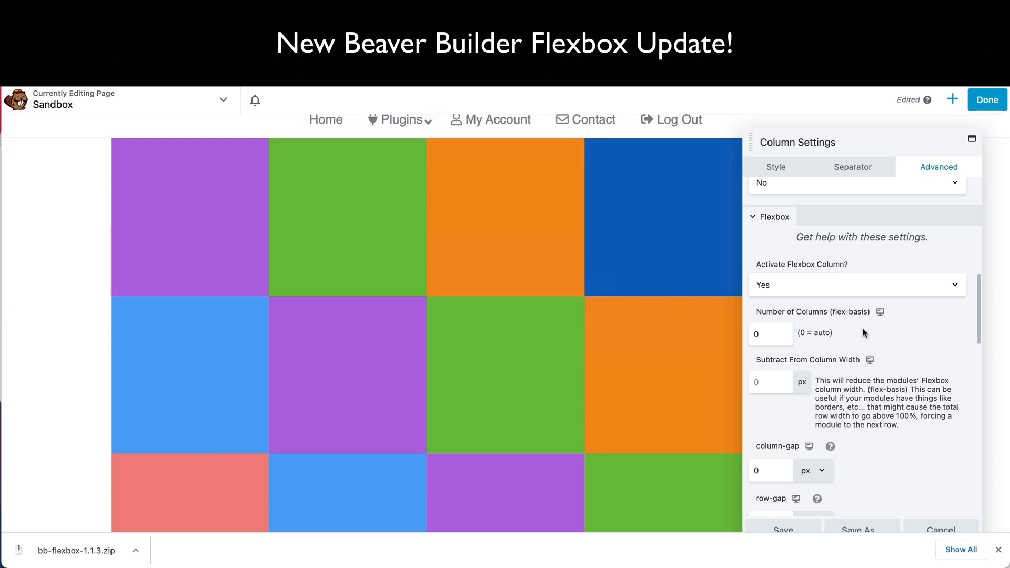
{"action": "scroll", "coordinate": [872, 333], "scroll_direction": "down", "scroll_amount": 3}
{"action": "scroll", "coordinate": [872, 333], "scroll_direction": "up", "scroll_amount": 1}
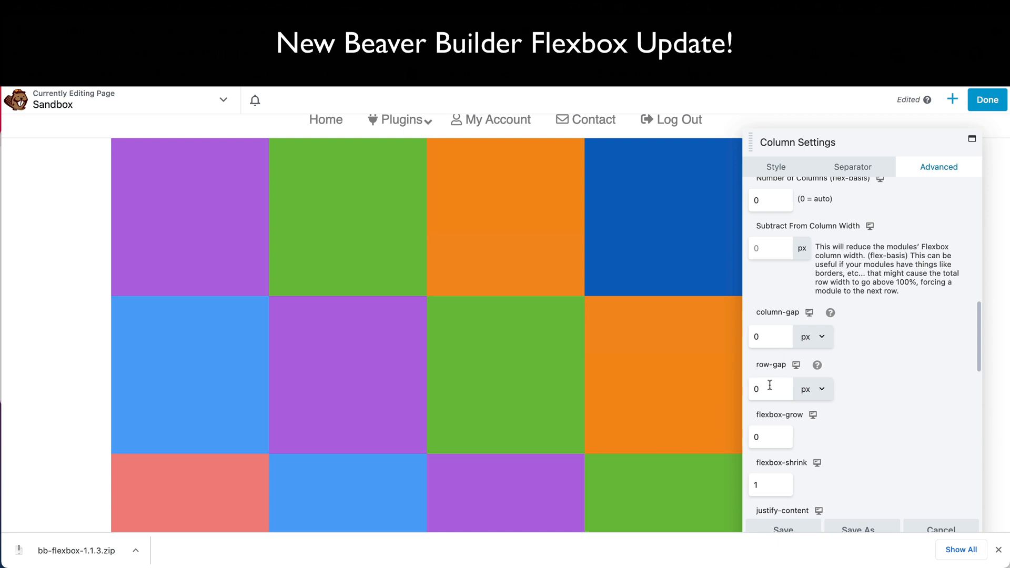
{"action": "left_click", "coordinate": [768, 338]}
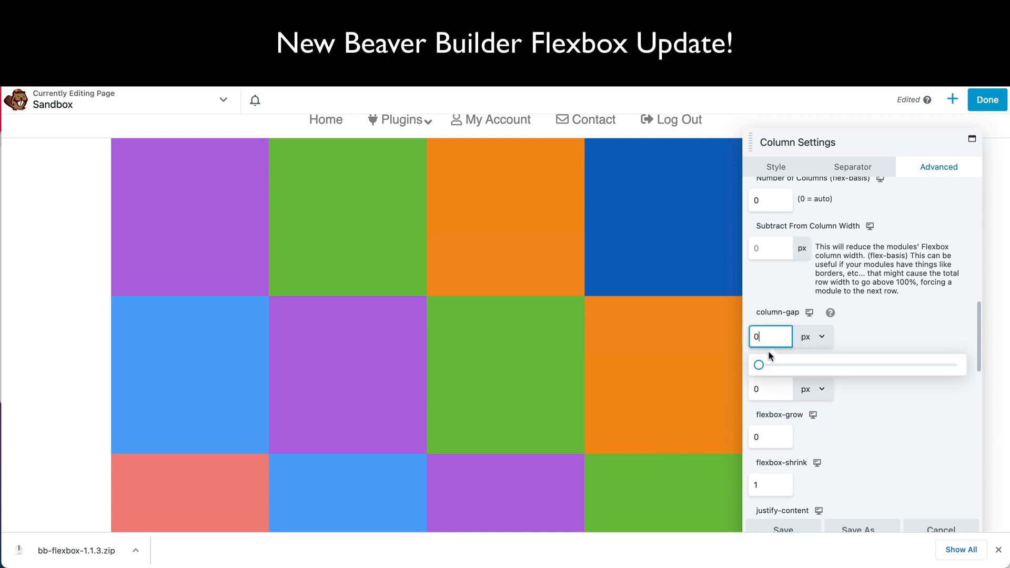
{"action": "left_click_drag", "start_coordinate": [758, 365], "coordinate": [848, 368]}
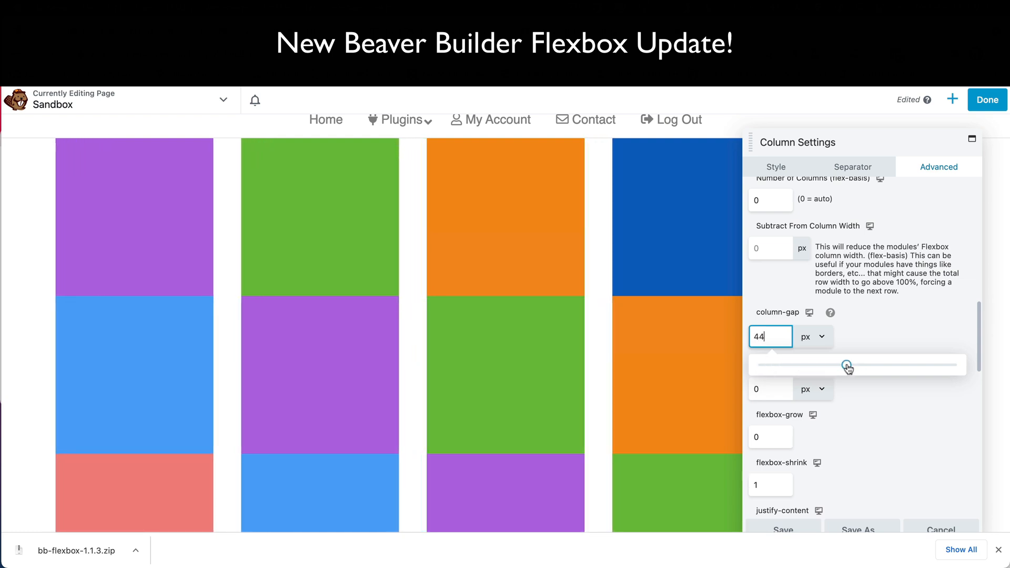
- Set the column's Flexbox row-gap to 13 px
{"action": "left_click", "coordinate": [762, 390]}
{"action": "left_click_drag", "start_coordinate": [759, 417], "coordinate": [827, 420]}
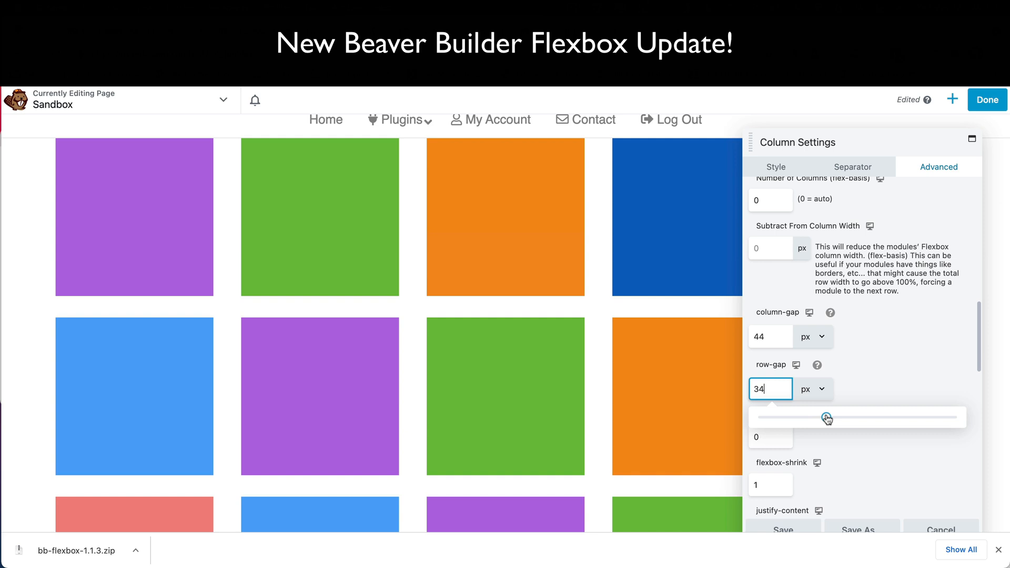
{"action": "left_click_drag", "start_coordinate": [827, 419], "coordinate": [784, 416]}
- Reduce the column-gap to 27 and change its unit to em
{"action": "left_click", "coordinate": [776, 337]}
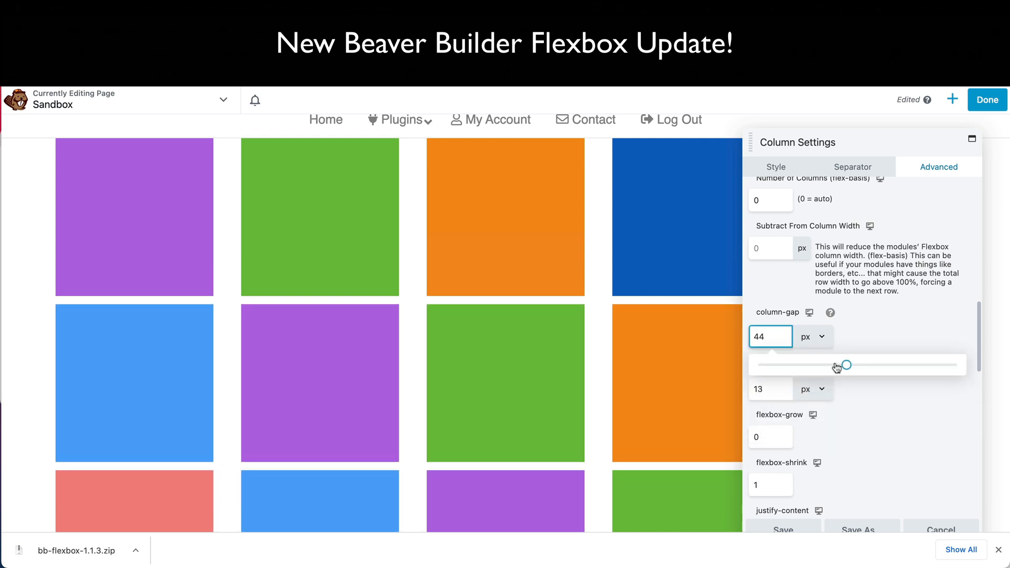
{"action": "left_click_drag", "start_coordinate": [844, 365], "coordinate": [812, 365]}
{"action": "left_click", "coordinate": [810, 337]}
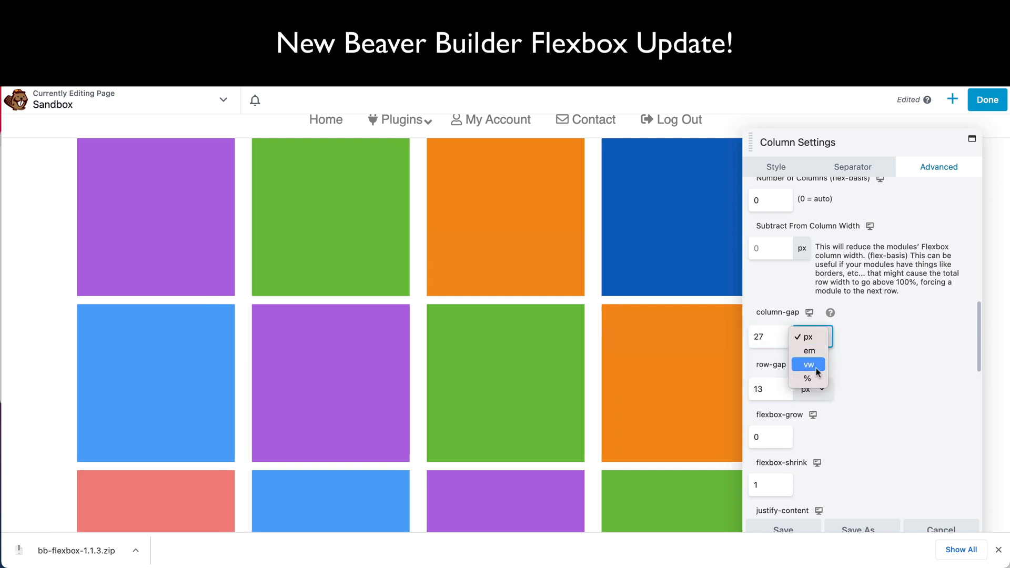
{"action": "left_click", "coordinate": [815, 351]}
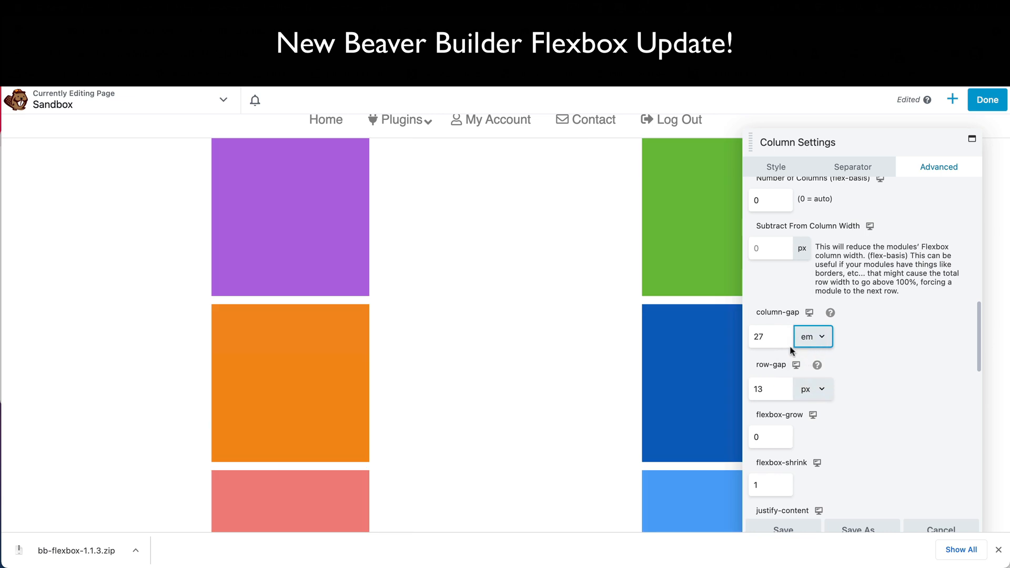
- Set the column-gap to 8 px and keep px as the row-gap unit
{"action": "left_click", "coordinate": [774, 340]}
{"action": "left_click_drag", "start_coordinate": [812, 365], "coordinate": [774, 365]}
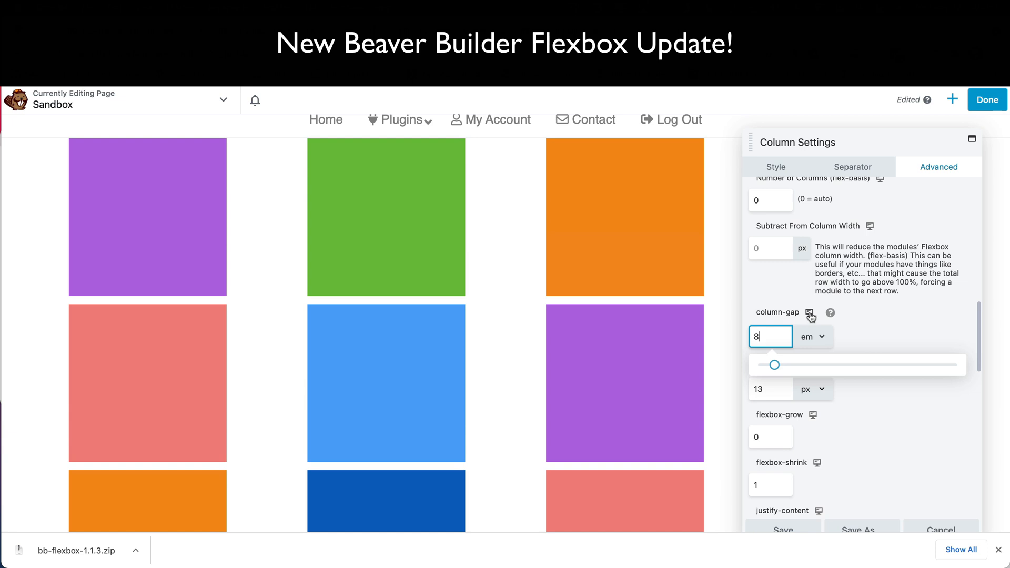
{"action": "left_click", "coordinate": [812, 340]}
{"action": "left_click", "coordinate": [813, 324]}
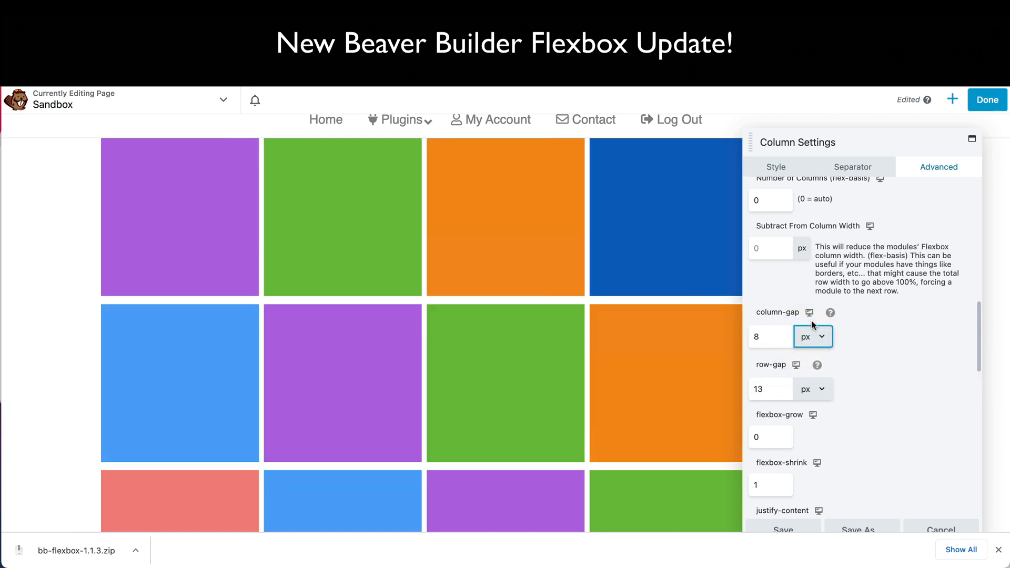
{"action": "left_click", "coordinate": [805, 390]}
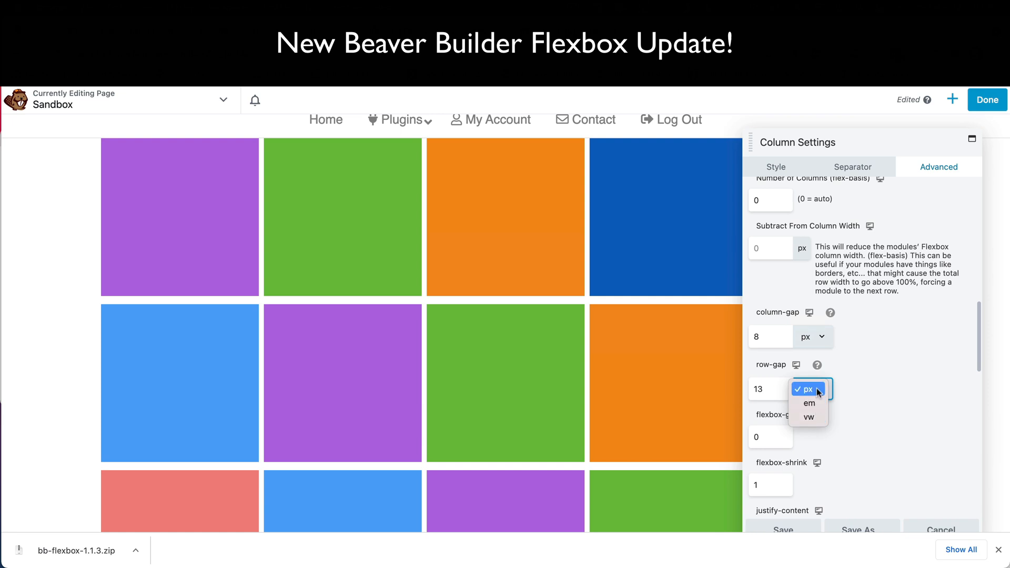
{"action": "left_click", "coordinate": [810, 390]}
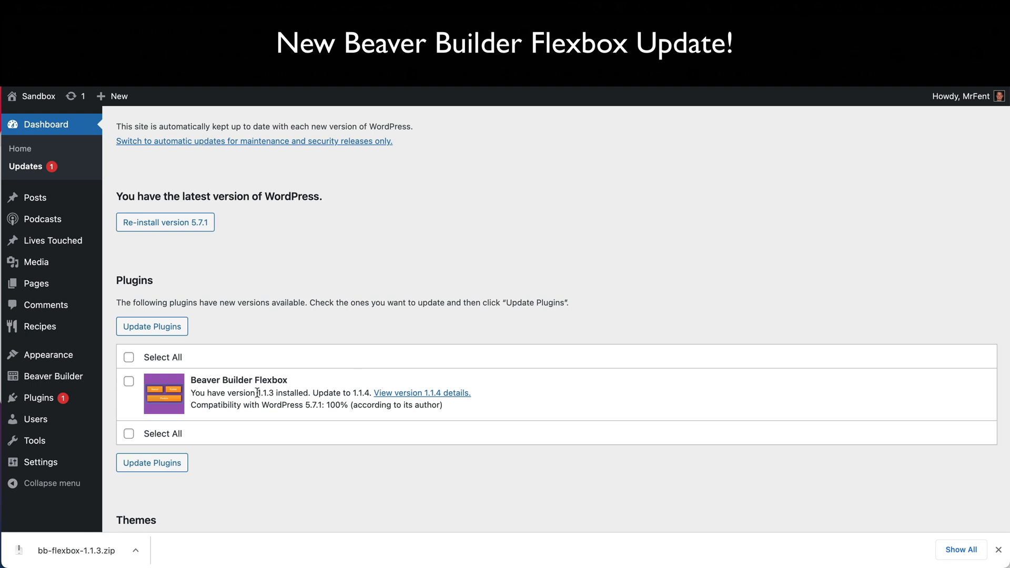
- Examine the installed and available version numbers of the Beaver Builder Flexbox plugin on the WordPress updates page
{"action": "left_click_drag", "start_coordinate": [257, 392], "coordinate": [274, 393]}
{"action": "left_click", "coordinate": [276, 393]}
{"action": "left_click_drag", "start_coordinate": [369, 392], "coordinate": [353, 392]}
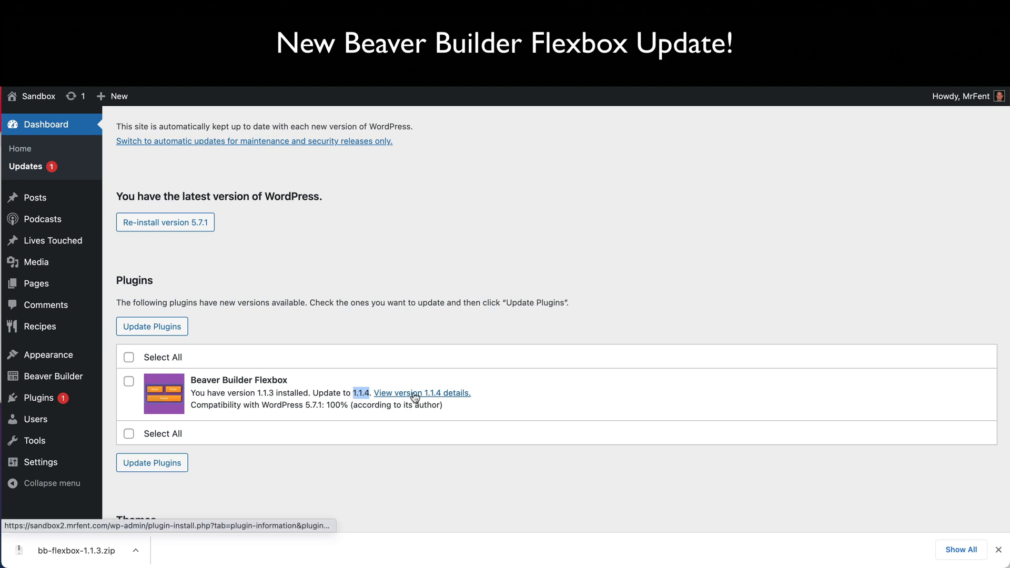
{"action": "left_click", "coordinate": [360, 393]}
{"action": "left_click_drag", "start_coordinate": [369, 393], "coordinate": [353, 393]}
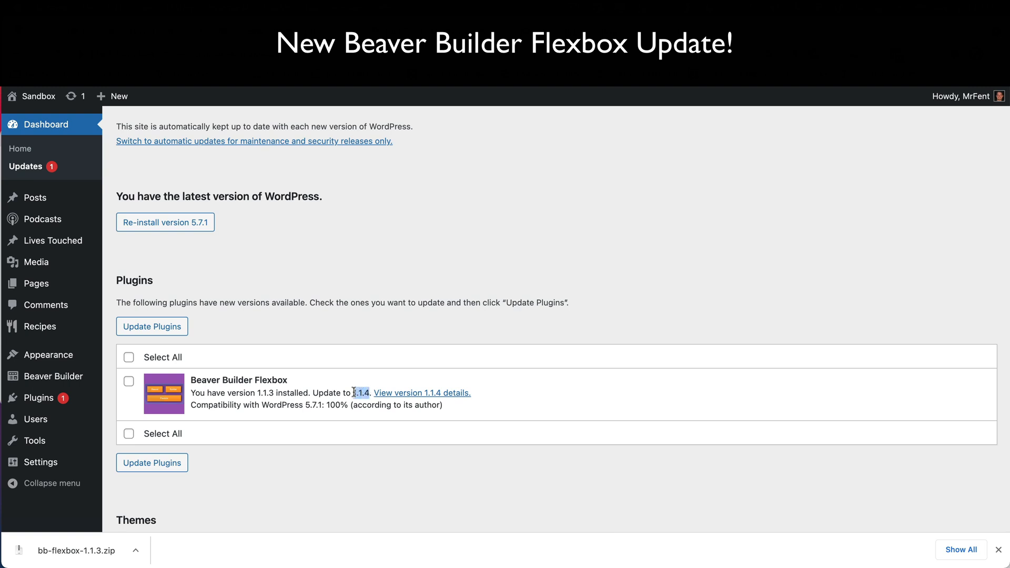
{"action": "left_click_drag", "start_coordinate": [257, 393], "coordinate": [274, 393]}
{"action": "left_click", "coordinate": [345, 393]}
- View the version 1.1.4 details of Beaver Builder Flexbox and install the update
{"action": "left_click", "coordinate": [427, 395]}
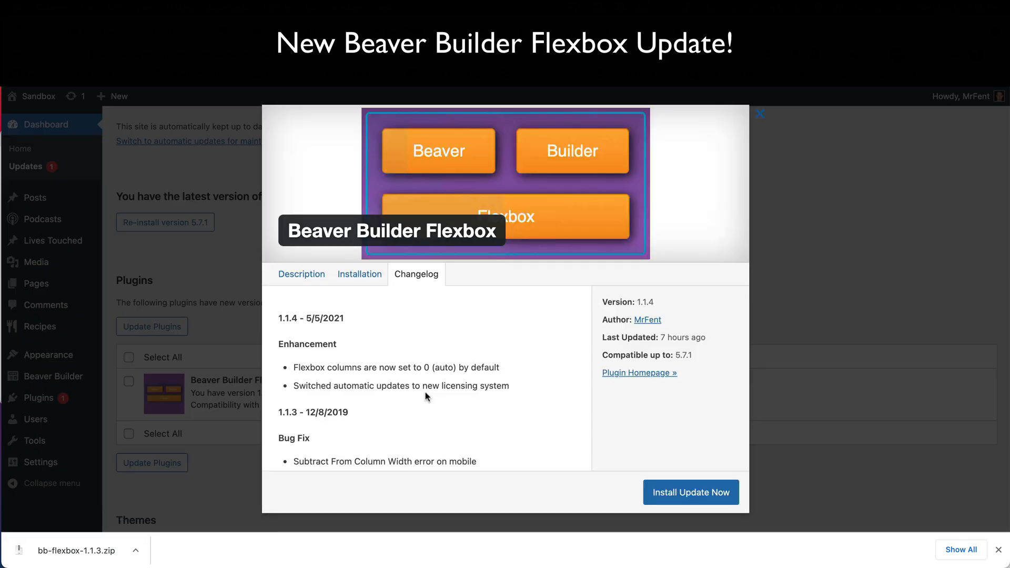
{"action": "left_click", "coordinate": [692, 496]}
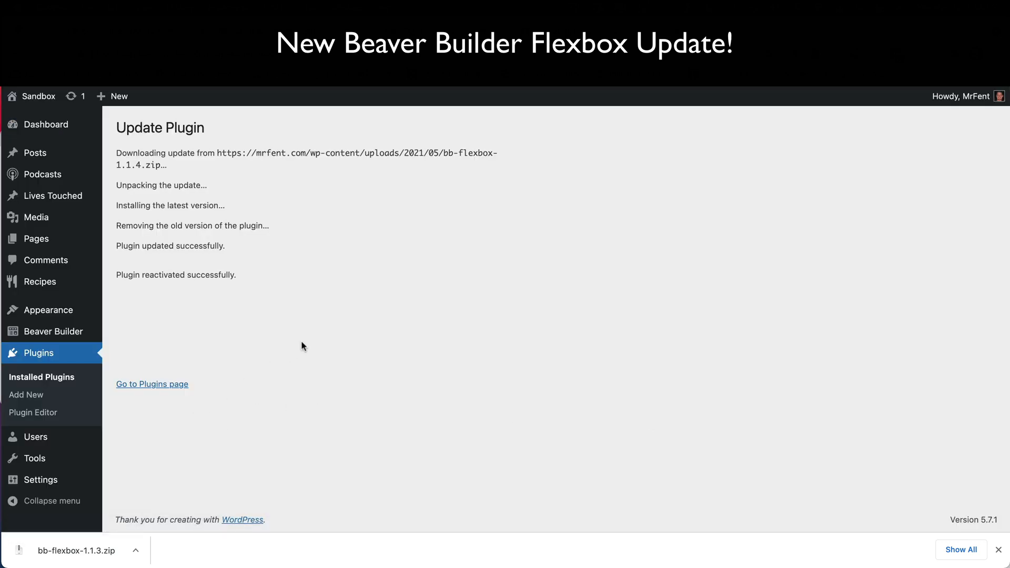
- Return to the WordPress dashboard and open the BB Flexbox settings page
{"action": "left_click", "coordinate": [46, 124]}
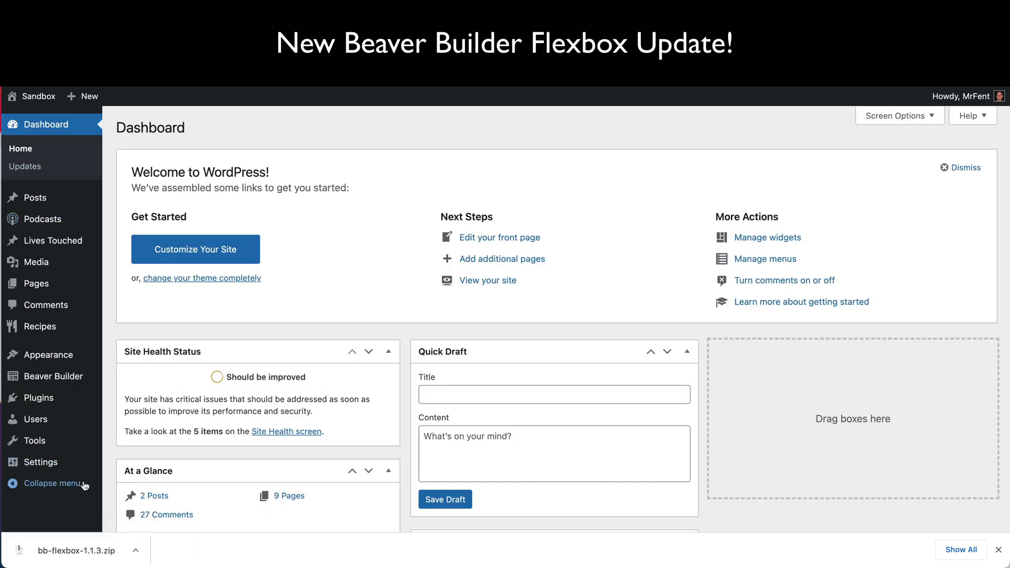
{"action": "mouse_move", "coordinate": [57, 466]}
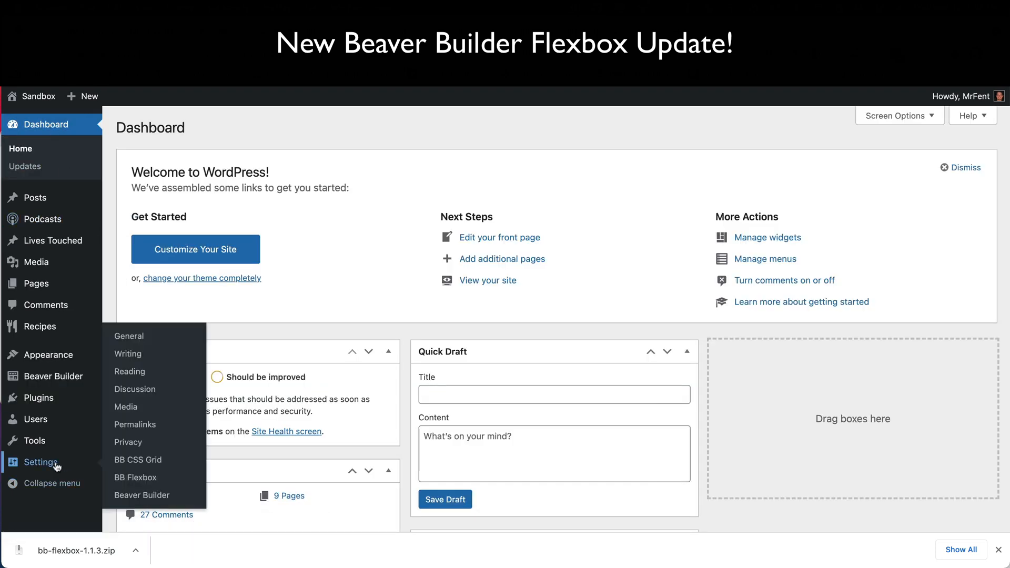
{"action": "left_click", "coordinate": [147, 481]}
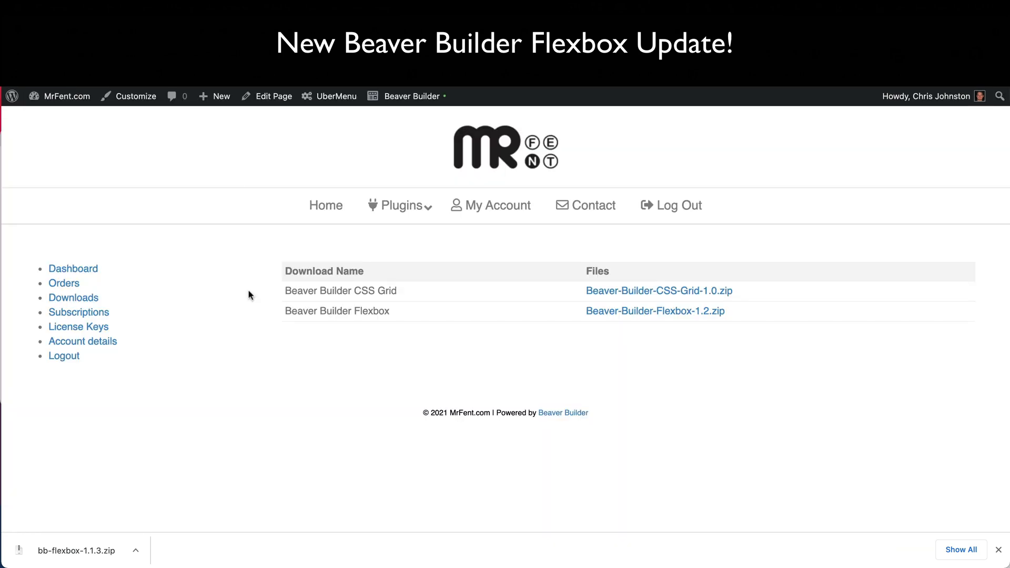
- Open the account's license keys on MrFent.com and copy the Beaver Builder Flexbox license key
{"action": "left_click", "coordinate": [86, 331]}
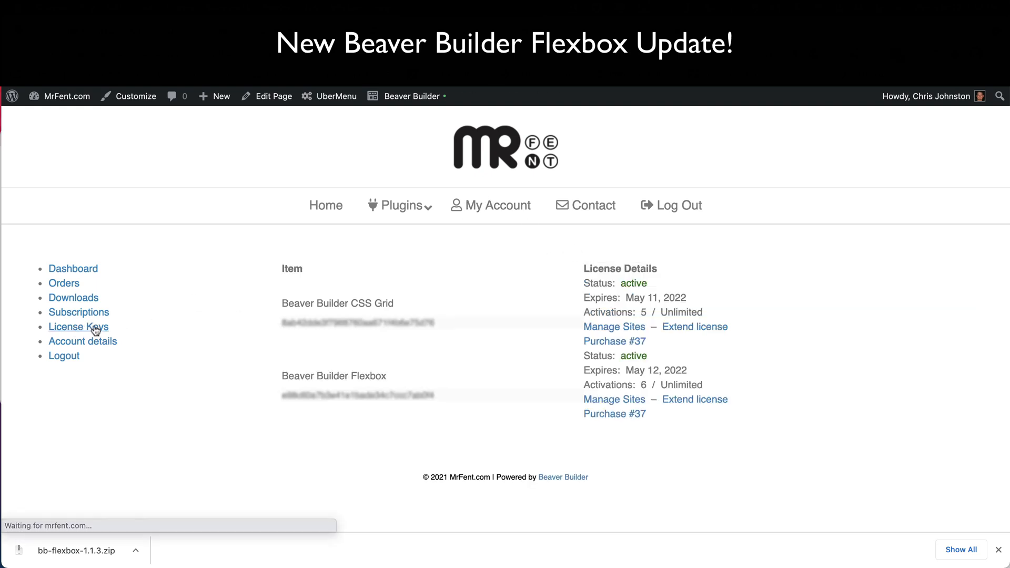
{"action": "double_click", "coordinate": [352, 397]}
{"action": "right_click", "coordinate": [352, 397]}
{"action": "left_click", "coordinate": [374, 425]}
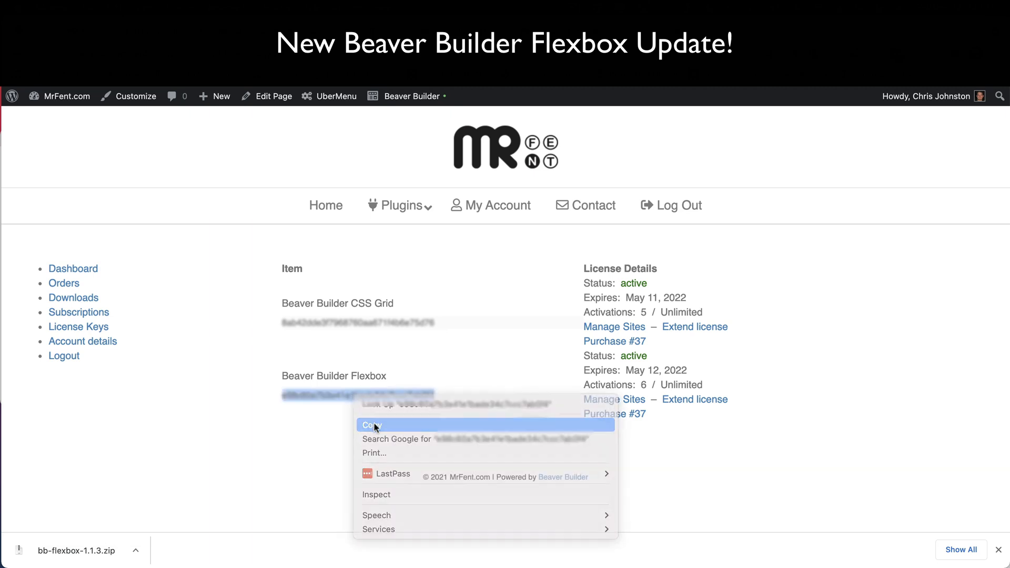
- Paste the license key into the Beaver Builder Flexbox License Options of the Sandbox site and save the changes
{"action": "left_click", "coordinate": [252, 50]}
{"action": "left_click", "coordinate": [310, 161]}
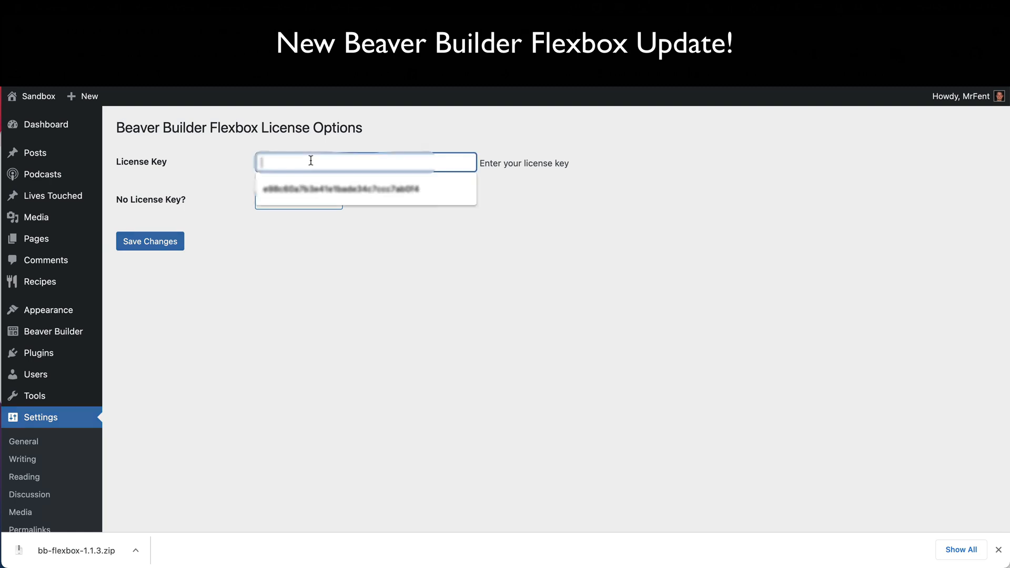
{"action": "right_click", "coordinate": [310, 160]}
{"action": "left_click", "coordinate": [350, 250]}
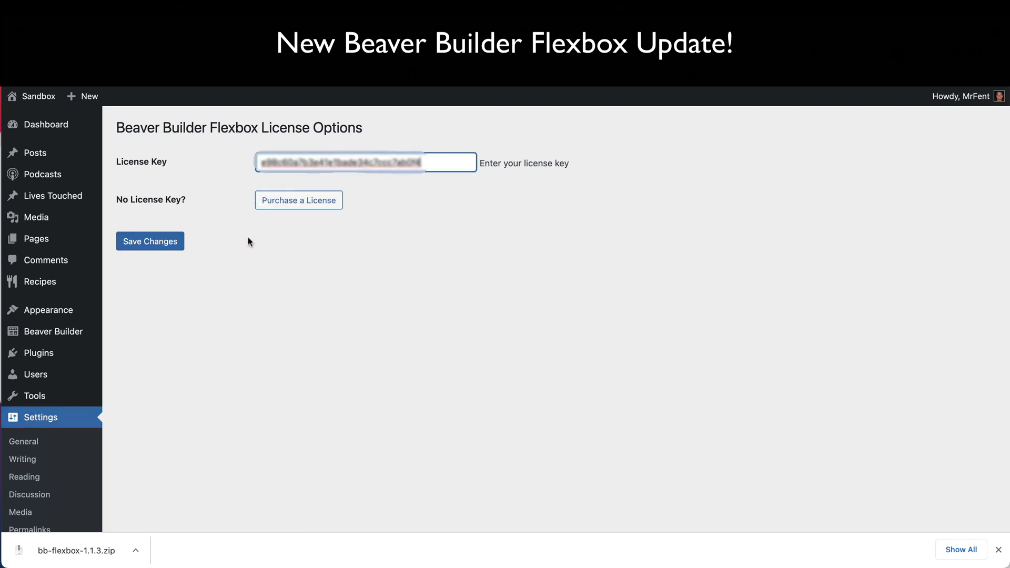
{"action": "left_click", "coordinate": [155, 243]}
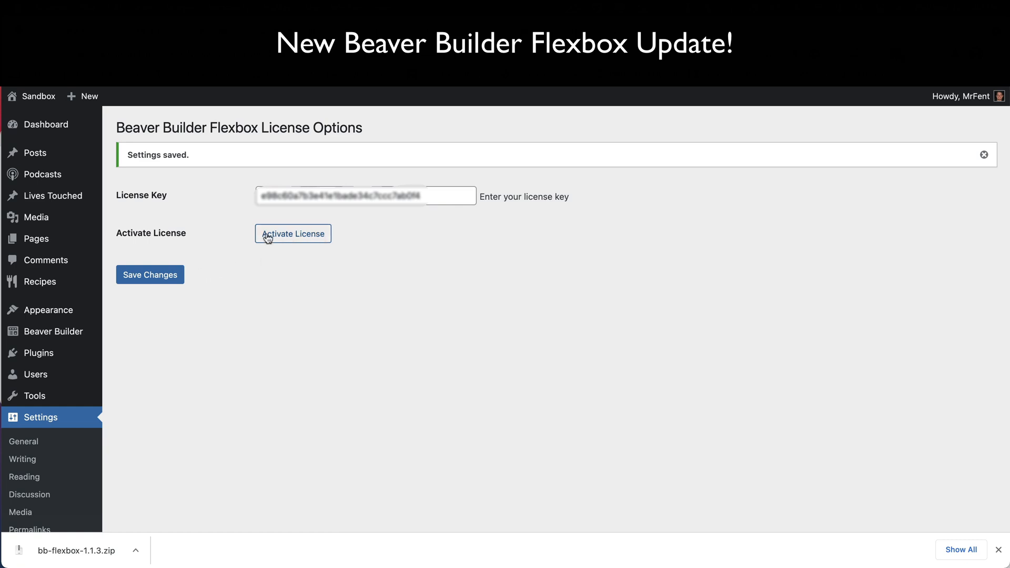
- Activate the Beaver Builder Flexbox license and check its status
{"action": "left_click", "coordinate": [300, 237]}
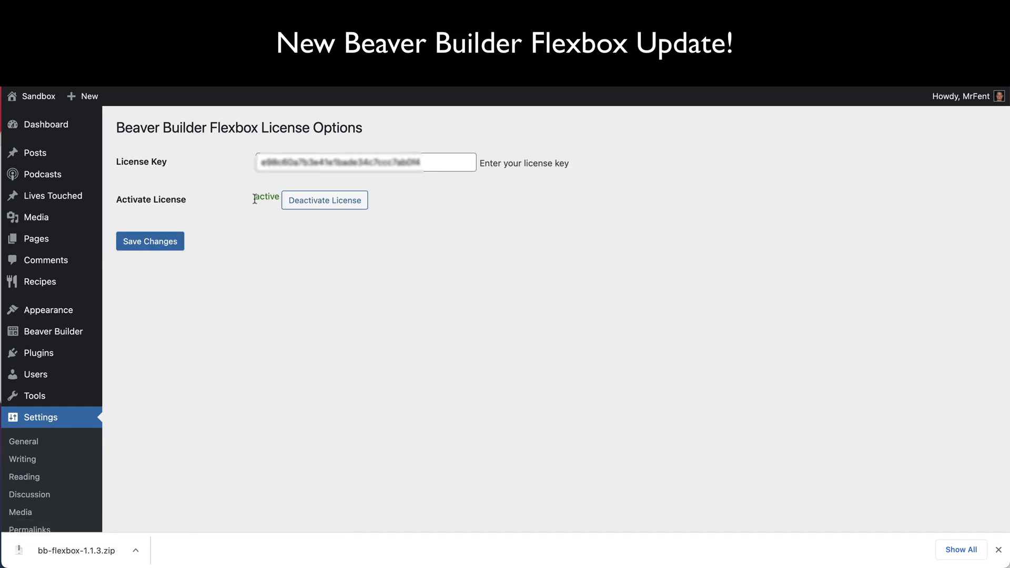
{"action": "left_click_drag", "start_coordinate": [254, 199], "coordinate": [280, 199]}
{"action": "left_click", "coordinate": [278, 231]}
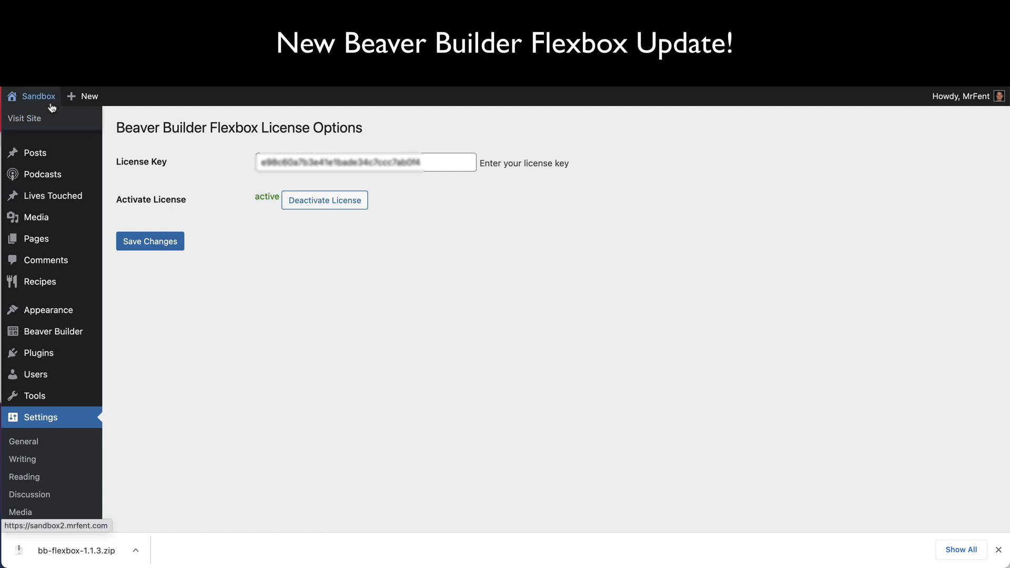
- Go to the WordPress Updates page and check again for available updates
{"action": "mouse_move", "coordinate": [65, 125]}
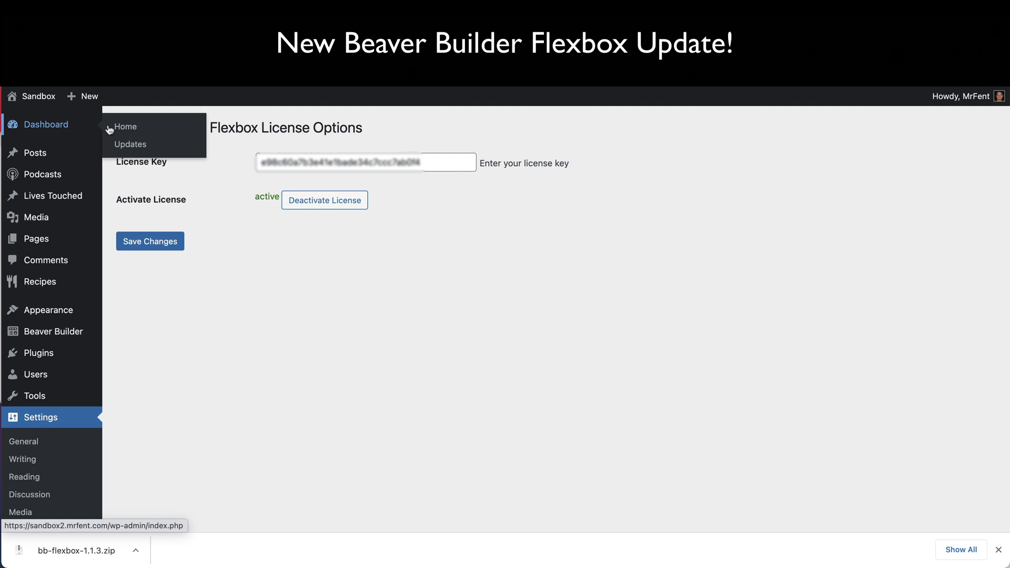
{"action": "left_click", "coordinate": [140, 148]}
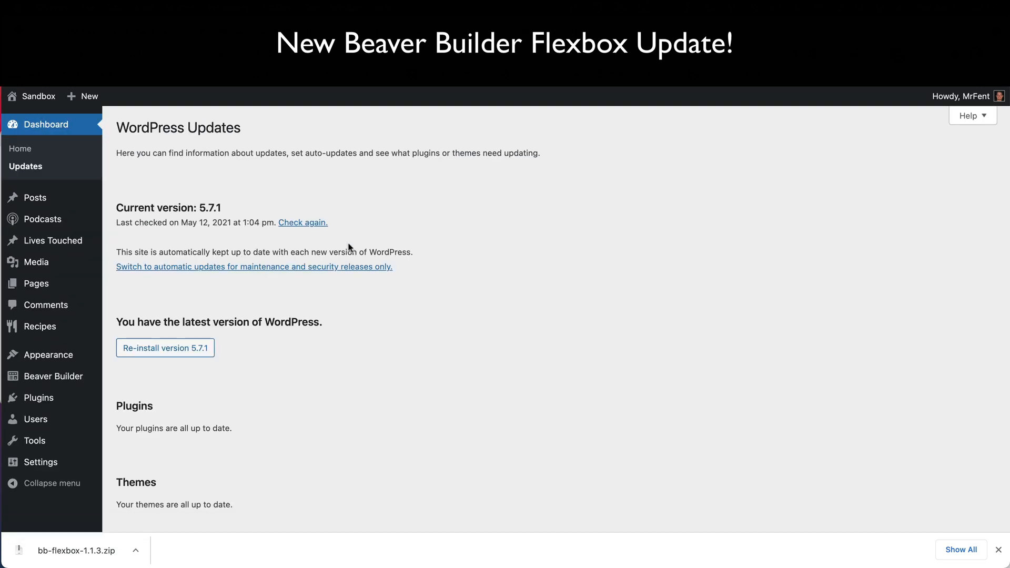
{"action": "scroll", "coordinate": [409, 235], "scroll_direction": "down", "scroll_amount": 1}
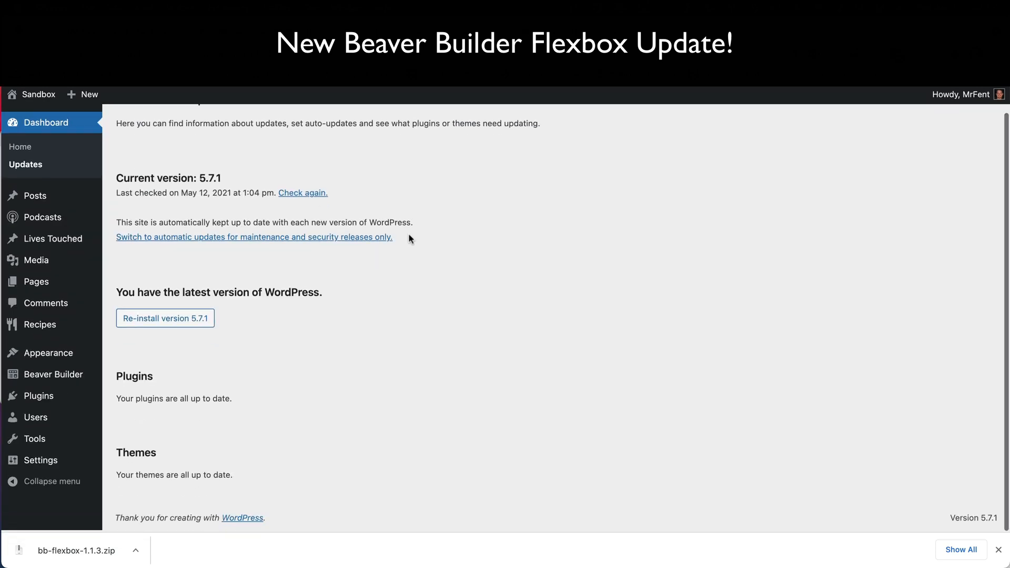
{"action": "left_click", "coordinate": [289, 197]}
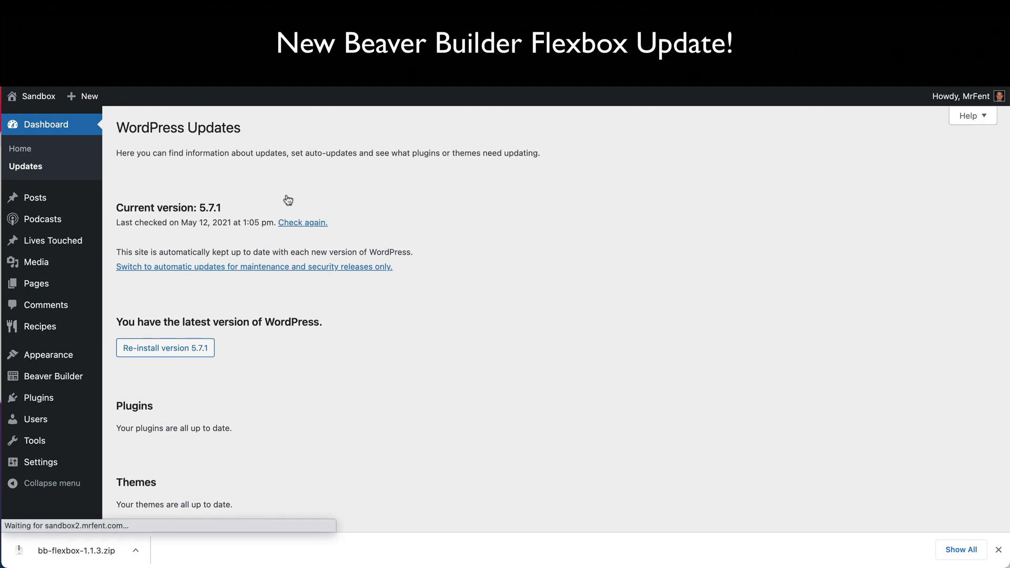
{"action": "left_click", "coordinate": [309, 224]}
- Re-install WordPress version 5.7.1 and return to the updates page
{"action": "left_click", "coordinate": [185, 352]}
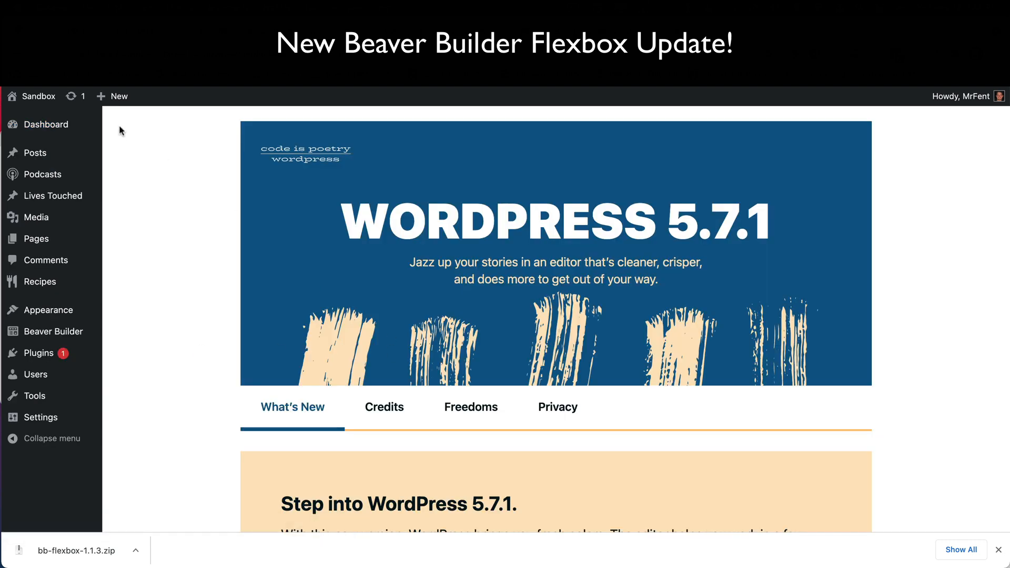
{"action": "left_click", "coordinate": [72, 96]}
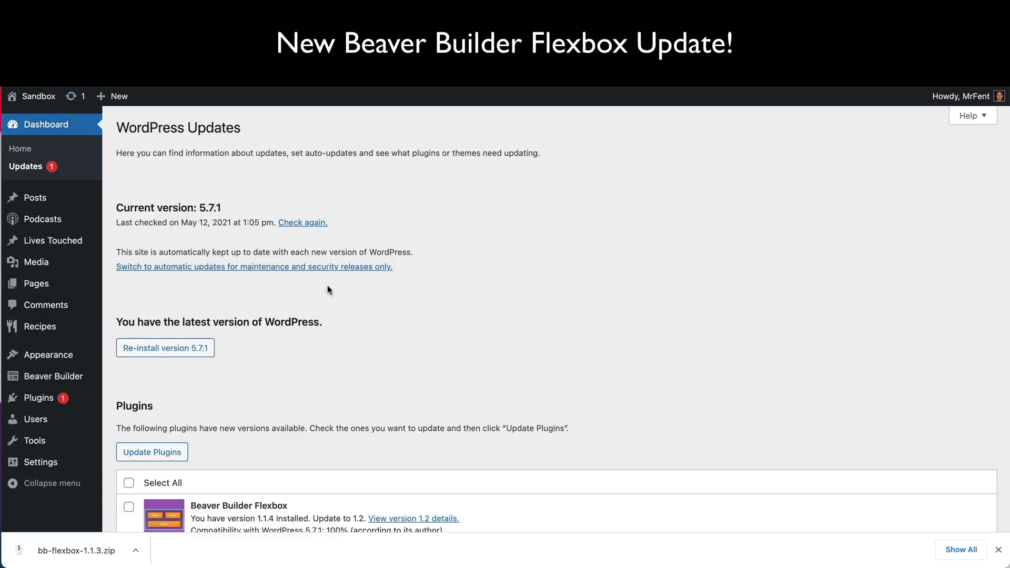
- Compare the installed and available Beaver Builder Flexbox versions, select the plugin and update it to version 1.2
{"action": "scroll", "coordinate": [327, 286], "scroll_direction": "down", "scroll_amount": 5}
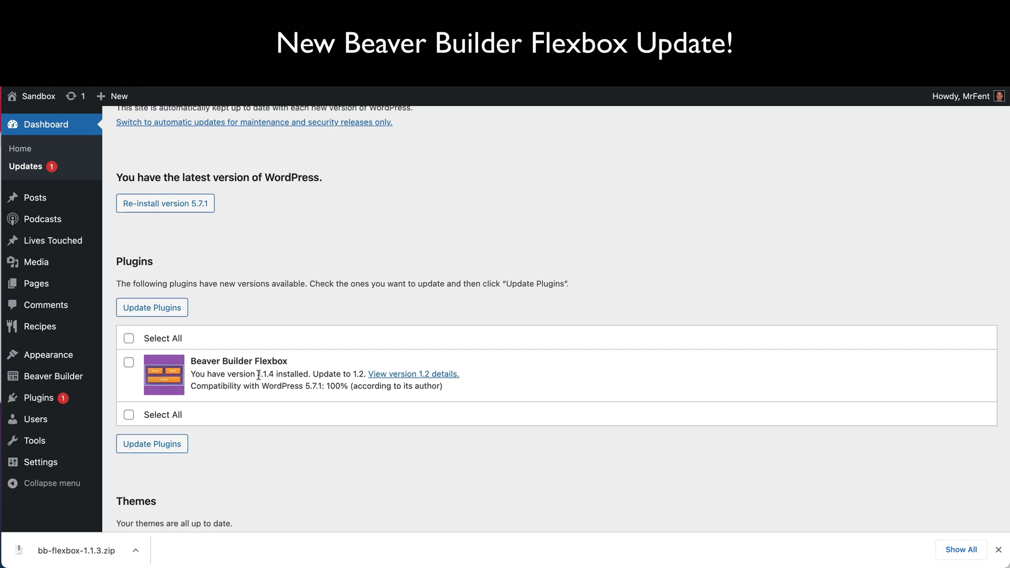
{"action": "left_click_drag", "start_coordinate": [257, 375], "coordinate": [273, 375]}
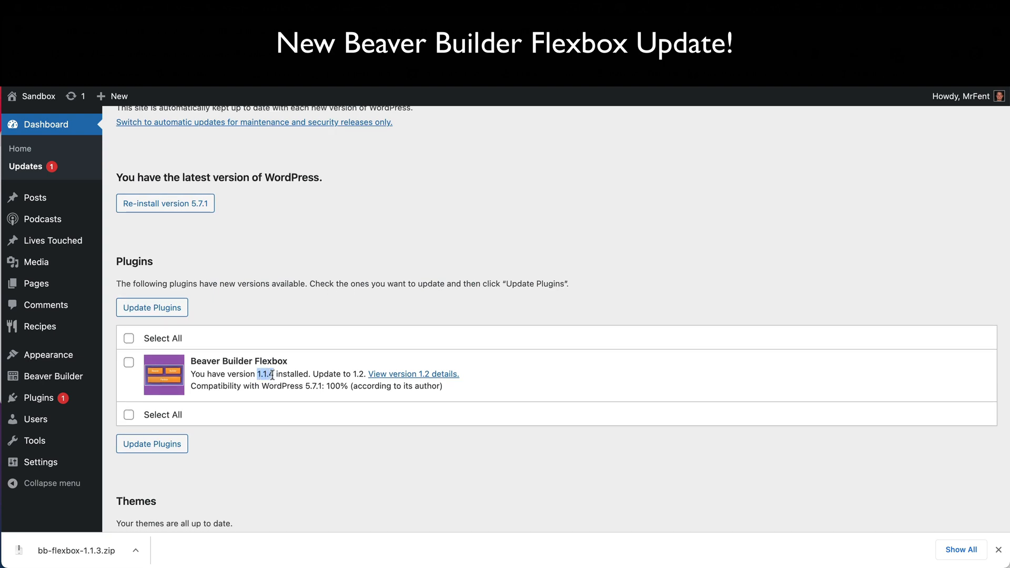
{"action": "left_click", "coordinate": [352, 376]}
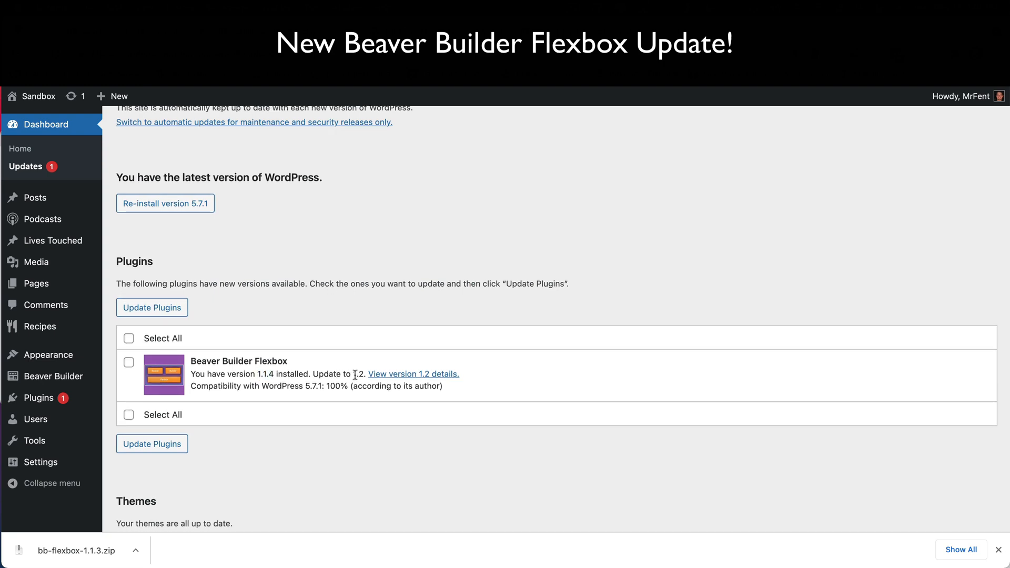
{"action": "left_click", "coordinate": [128, 361]}
{"action": "left_click", "coordinate": [167, 445]}
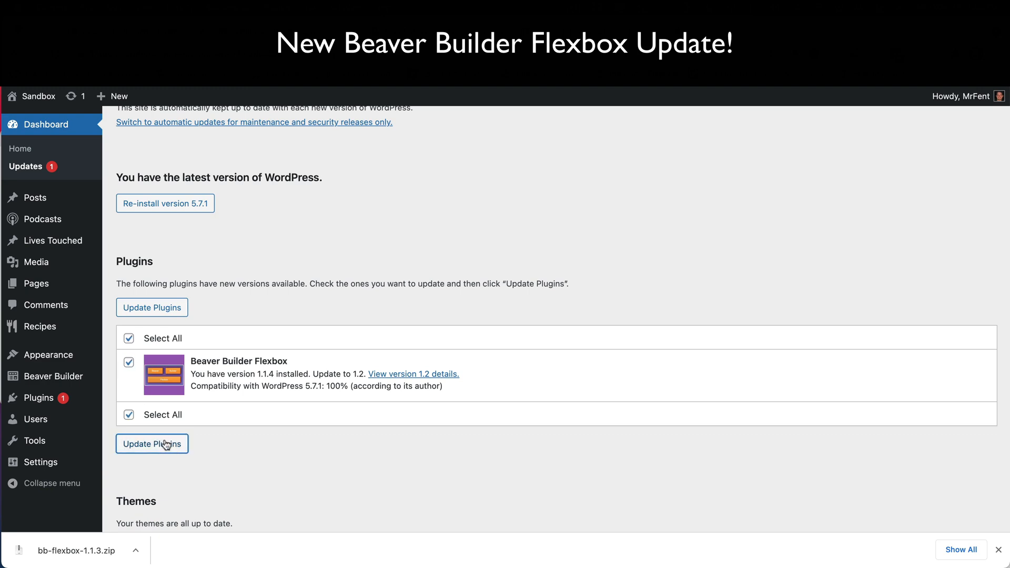